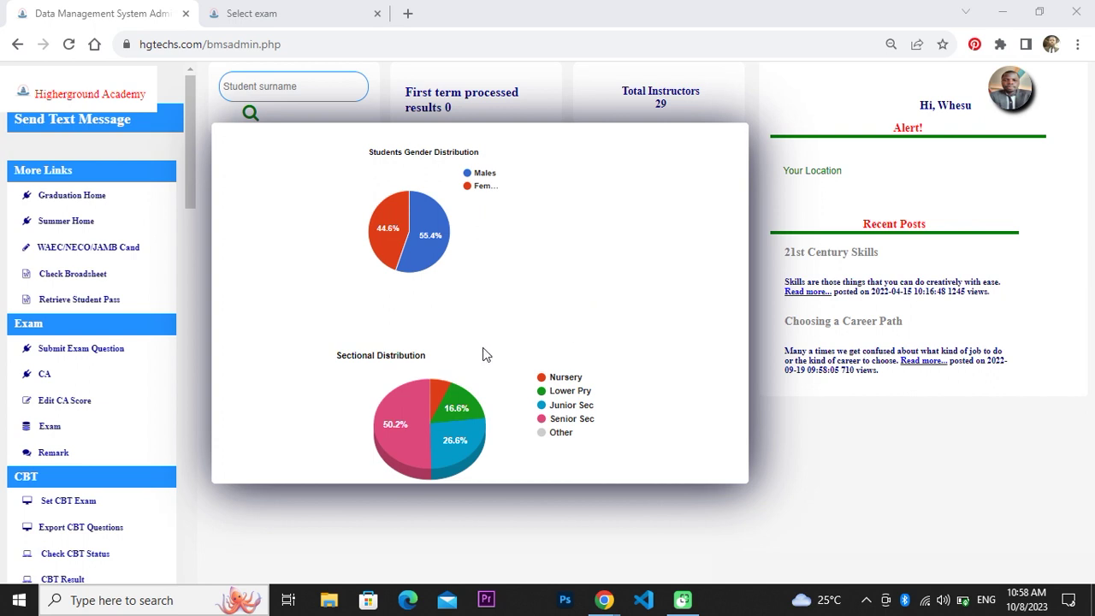
Step: Bring the browser window showing the Eduxma admin dashboard into focus
left_click(291, 334)
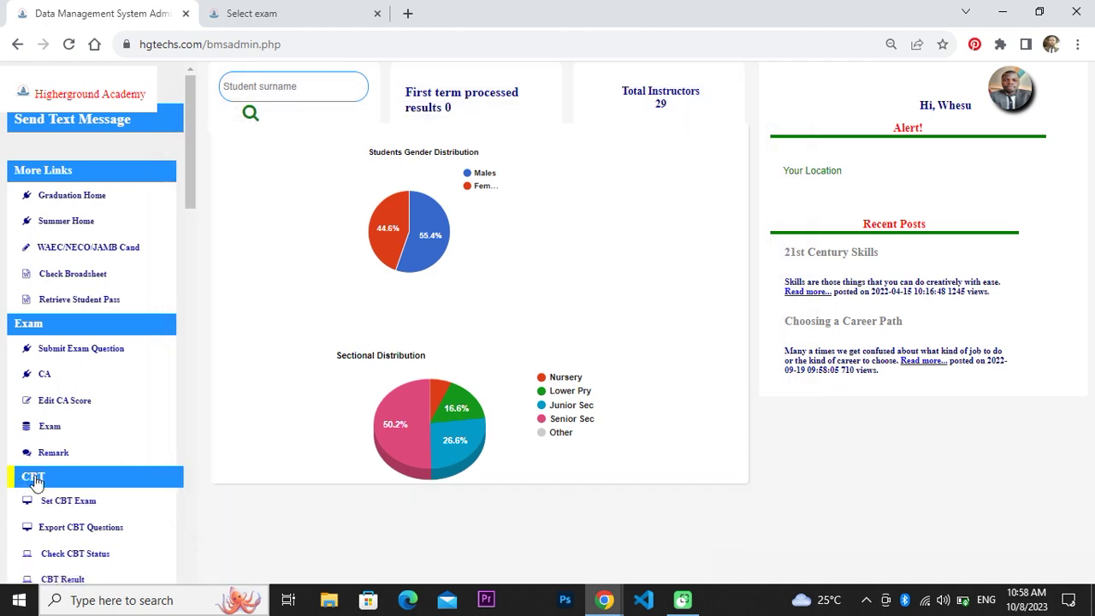
Step: On the CBT question export page, choose Second term as previous and First term as current
left_click(83, 534)
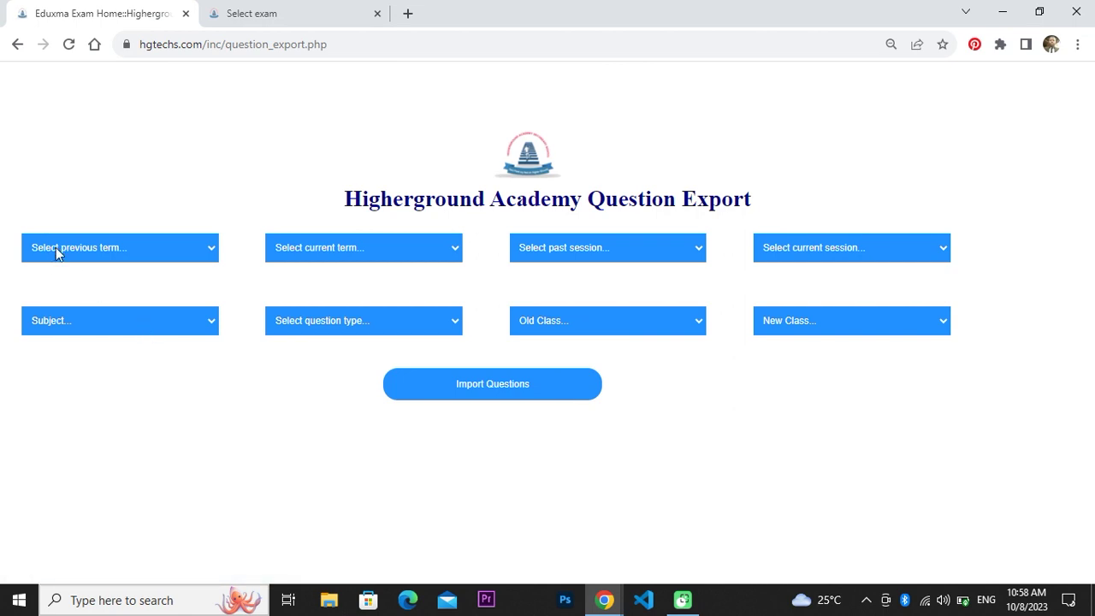
left_click(151, 250)
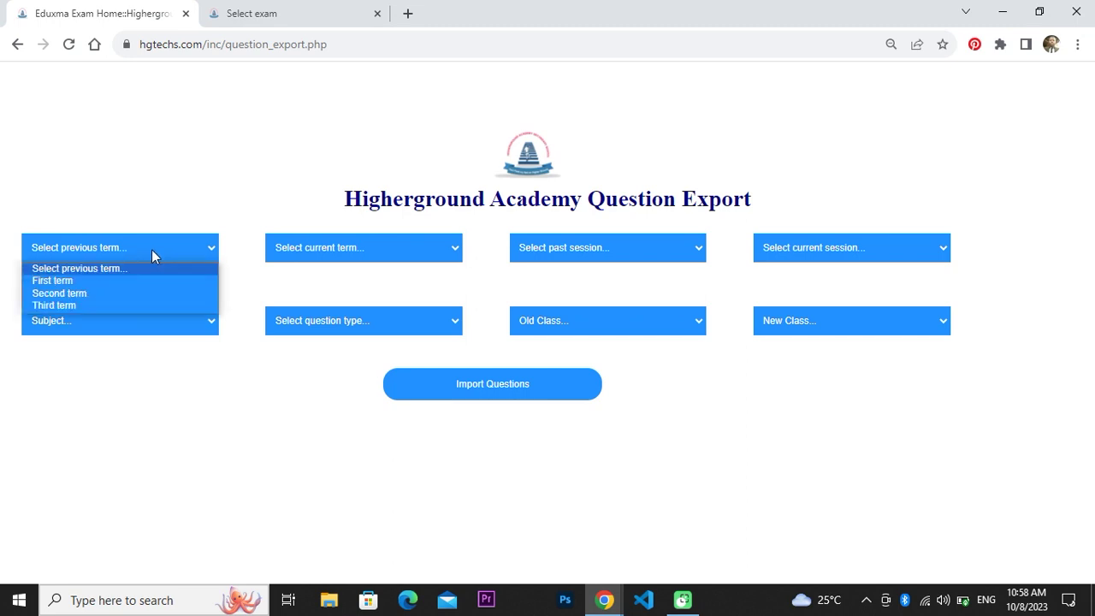
left_click(64, 294)
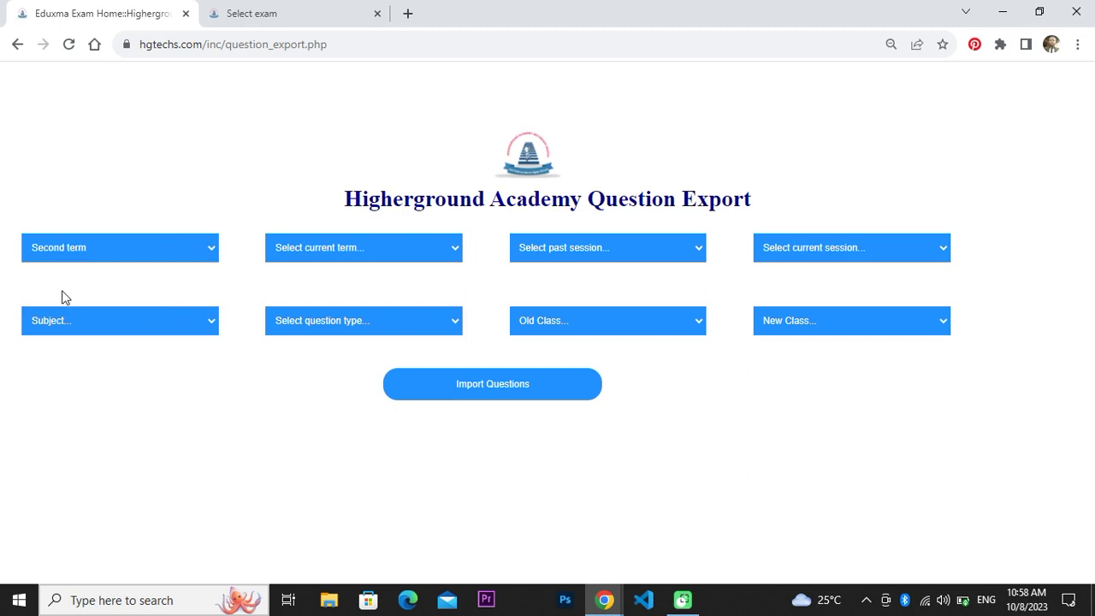
left_click(350, 249)
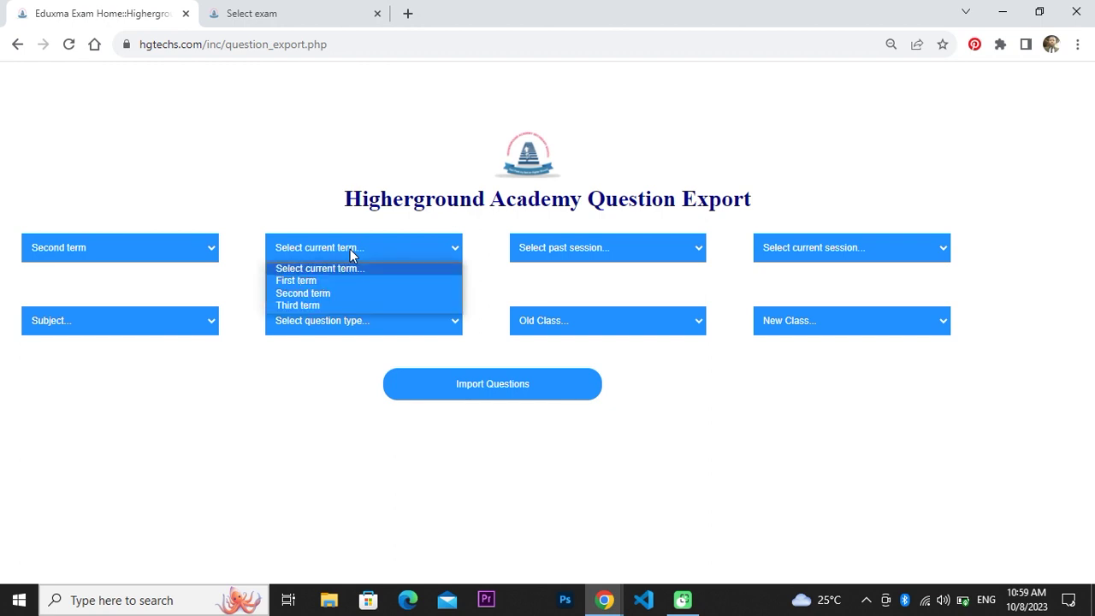
left_click(302, 281)
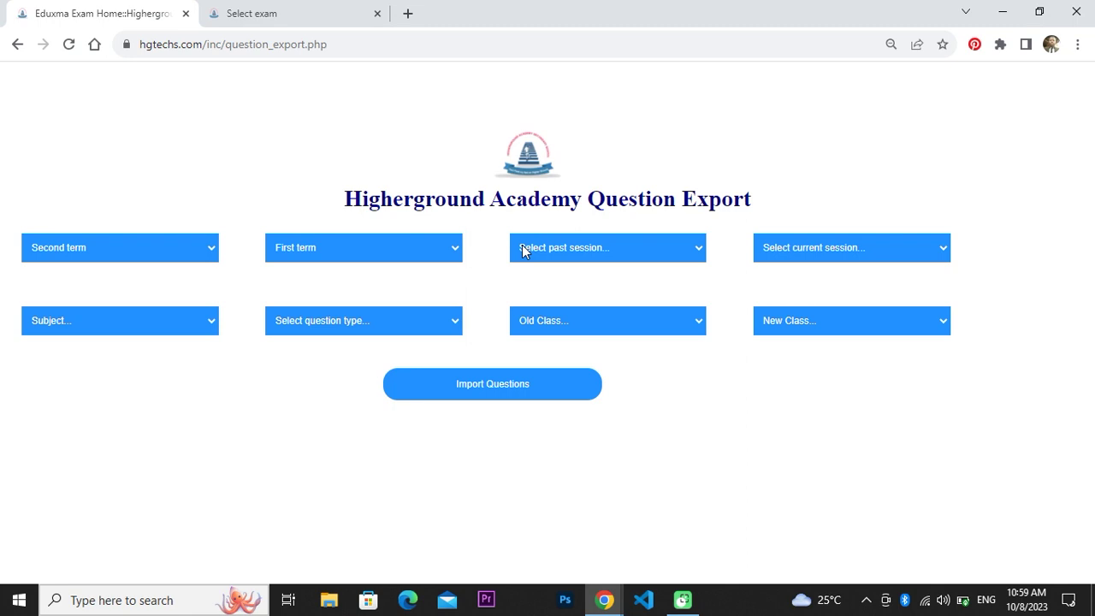
Step: Toggle the previous term back to Second term and set the past session to 2023/2024
left_click(91, 251)
left_click(58, 280)
left_click(122, 252)
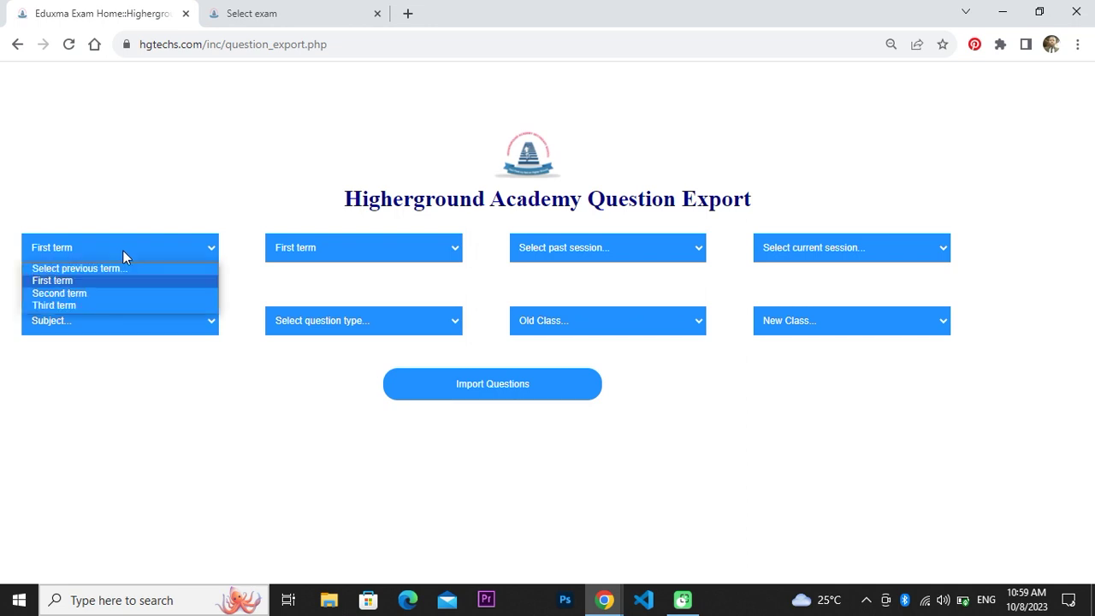
left_click(74, 293)
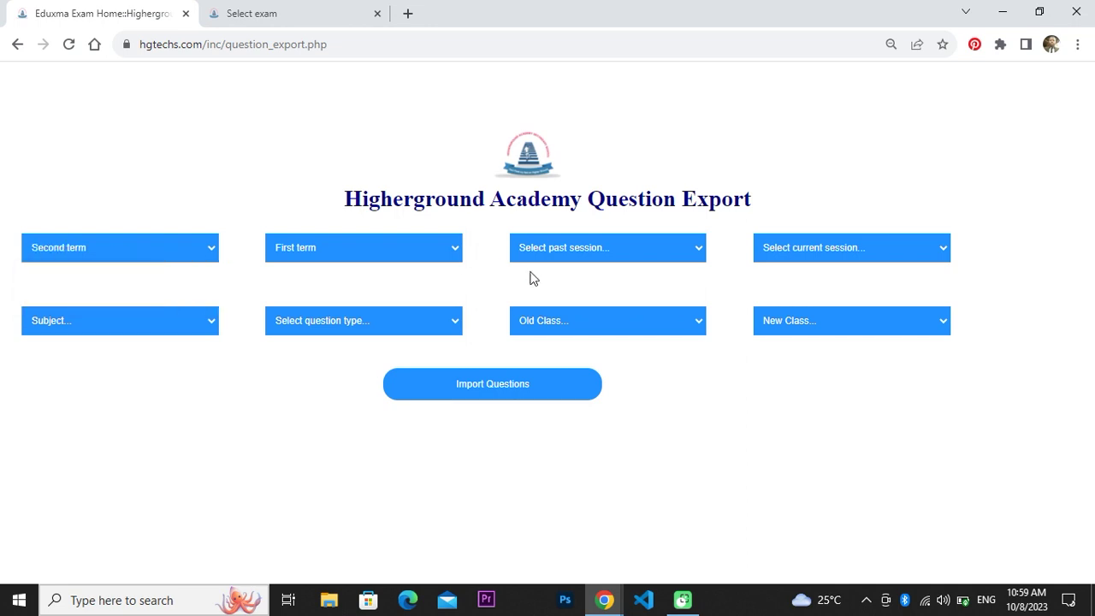
left_click(593, 251)
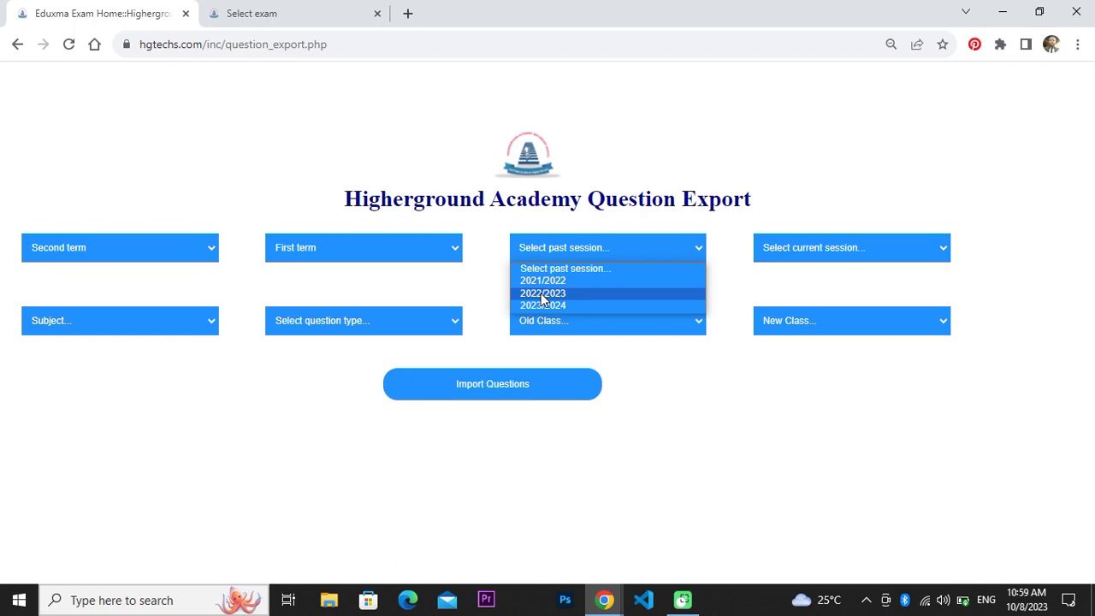
left_click(543, 295)
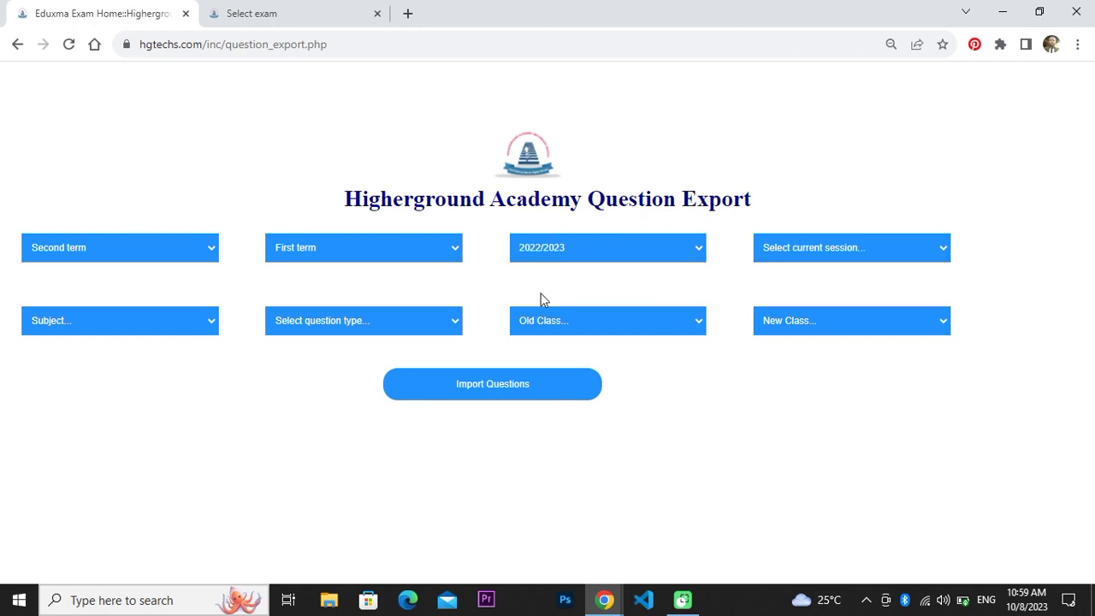
left_click(600, 246)
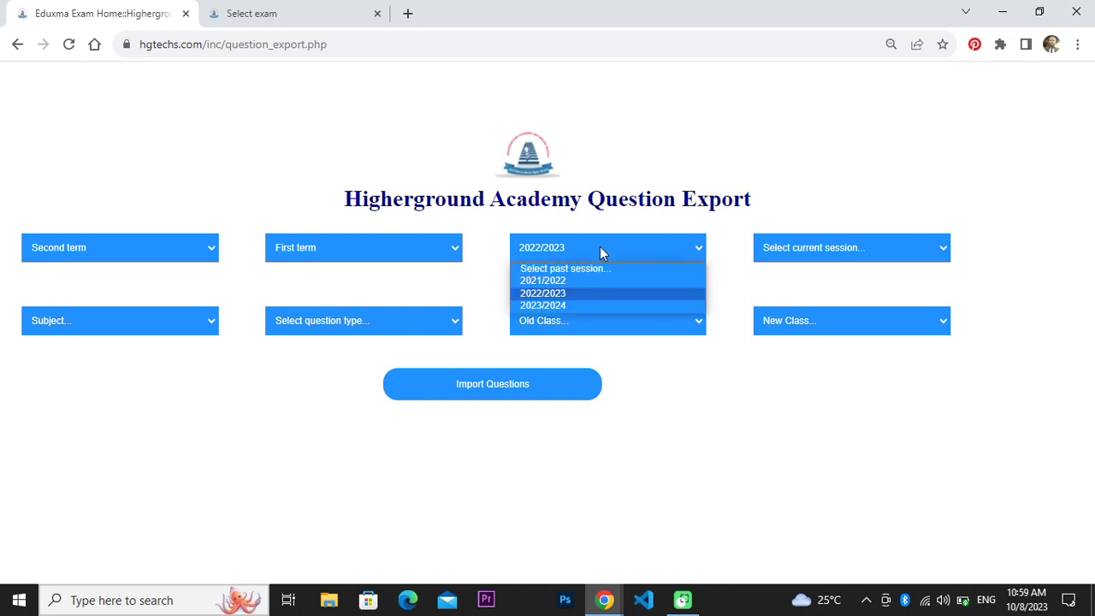
left_click(550, 304)
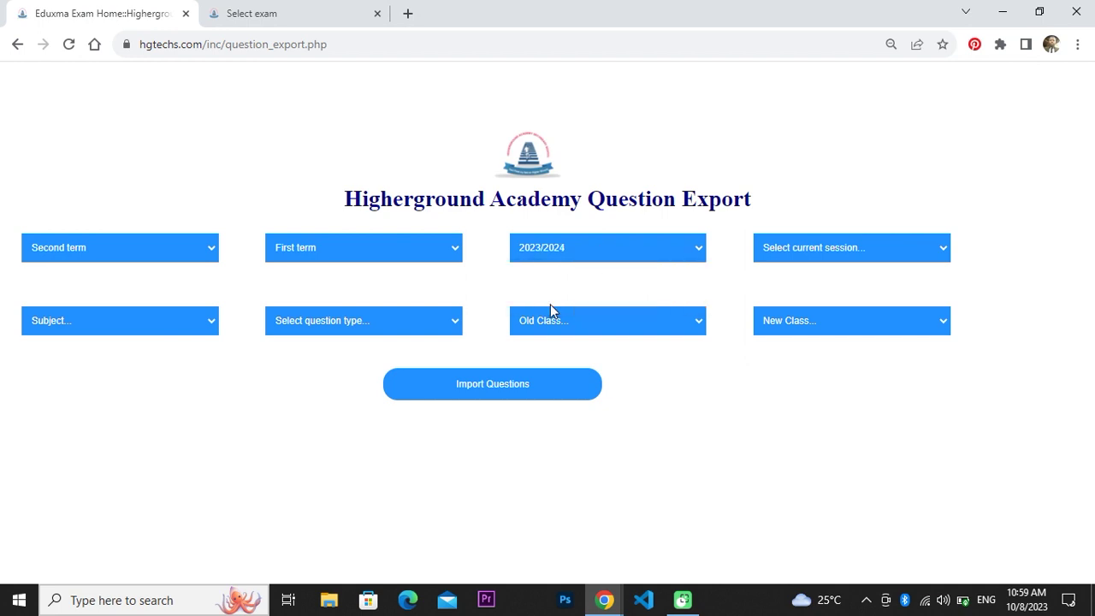
Step: Set the current session to 2023/2024 and change the previous term to First term
left_click(798, 256)
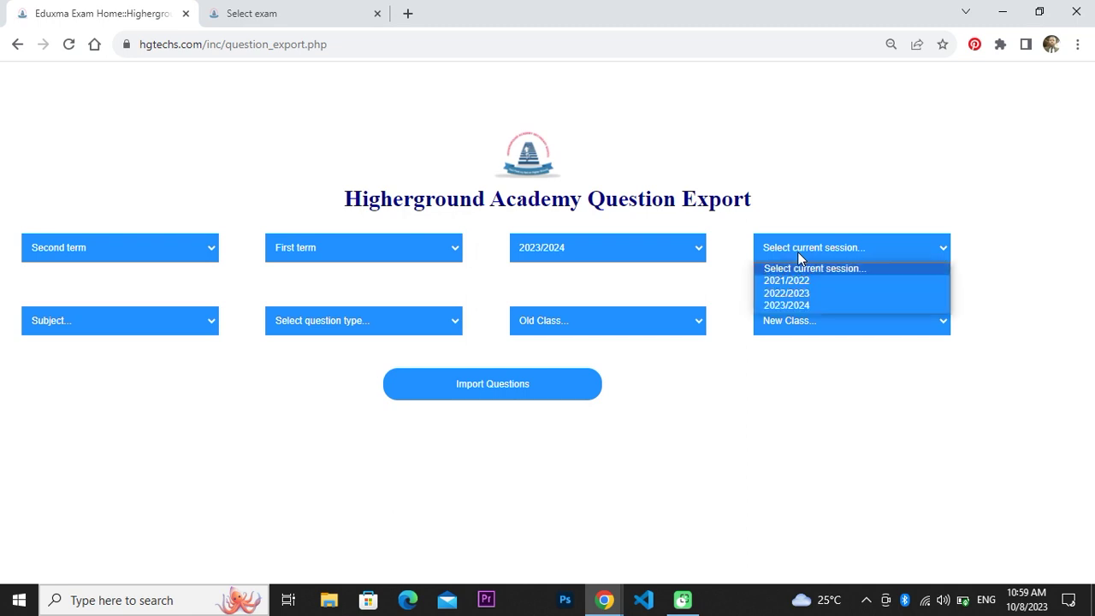
left_click(790, 311)
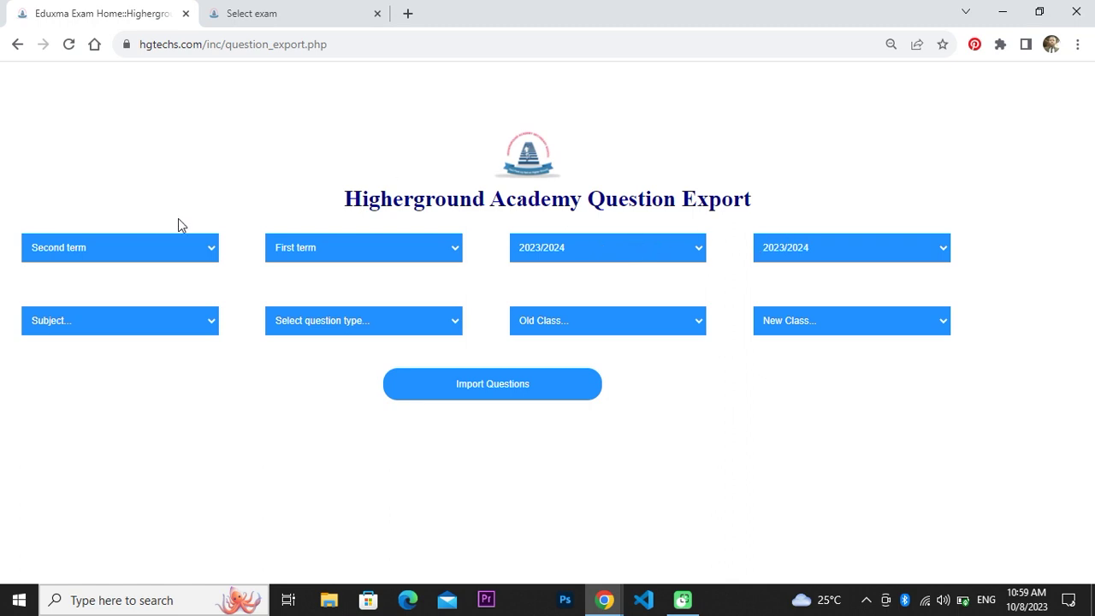
left_click(113, 245)
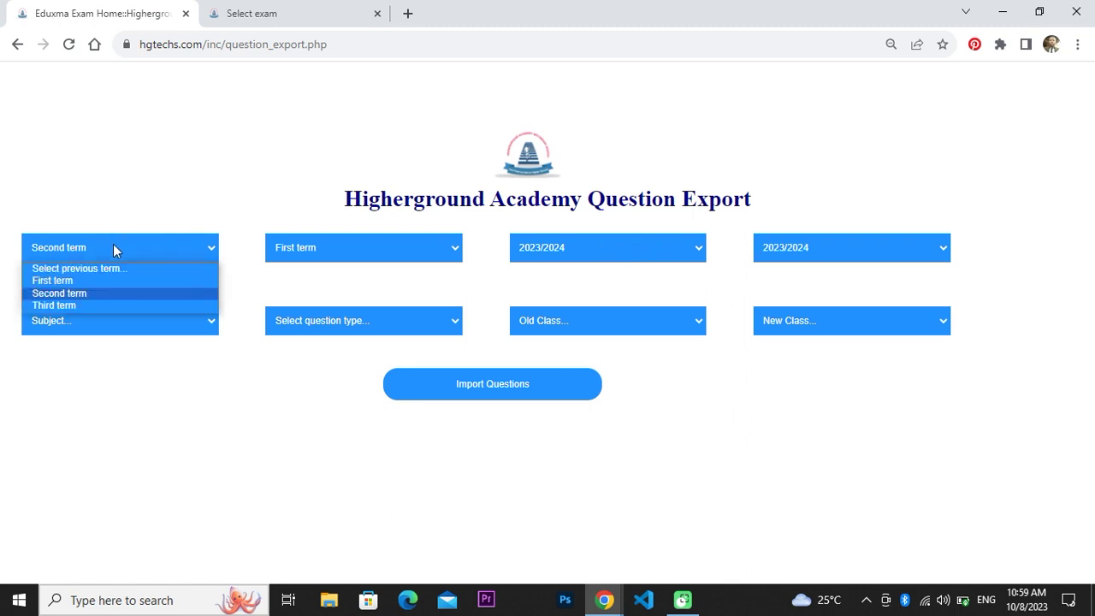
left_click(73, 278)
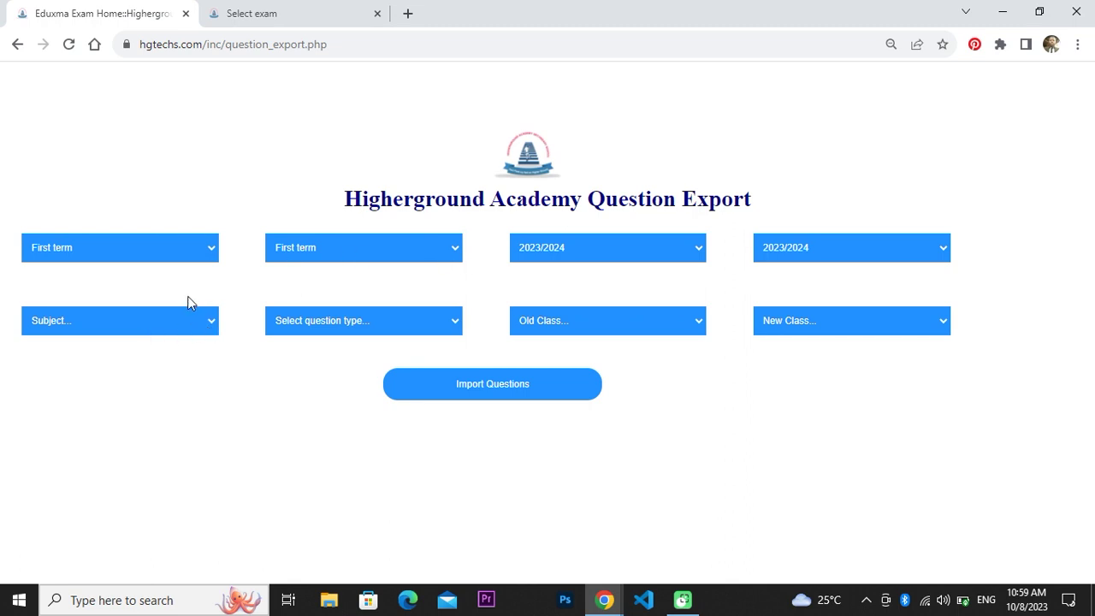
Step: Choose ICT as the subject and Exam as the question type
left_click(174, 319)
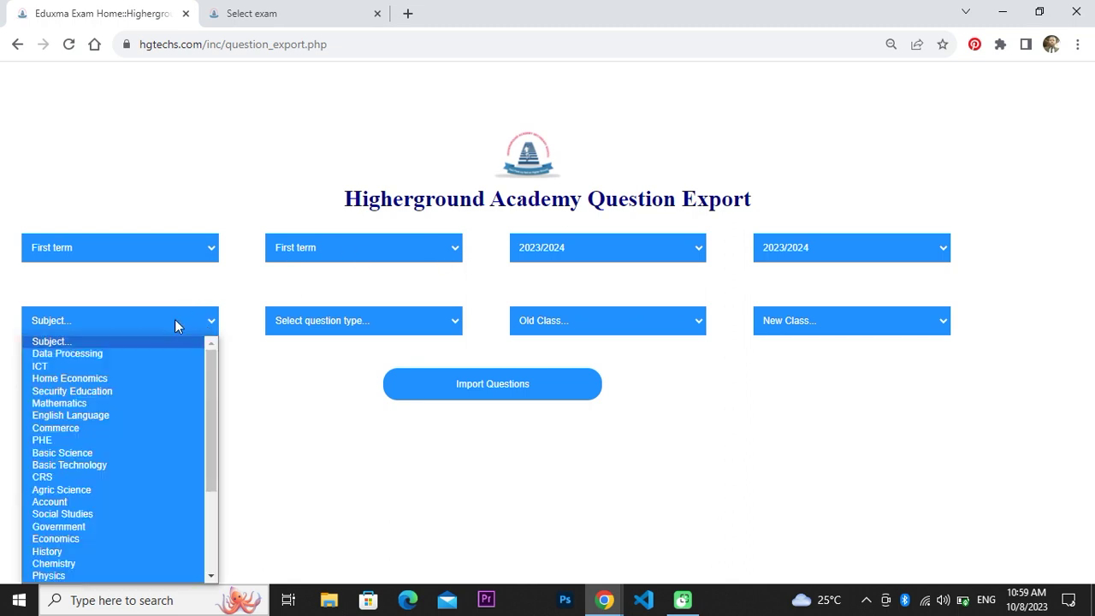
left_click(59, 368)
left_click(334, 326)
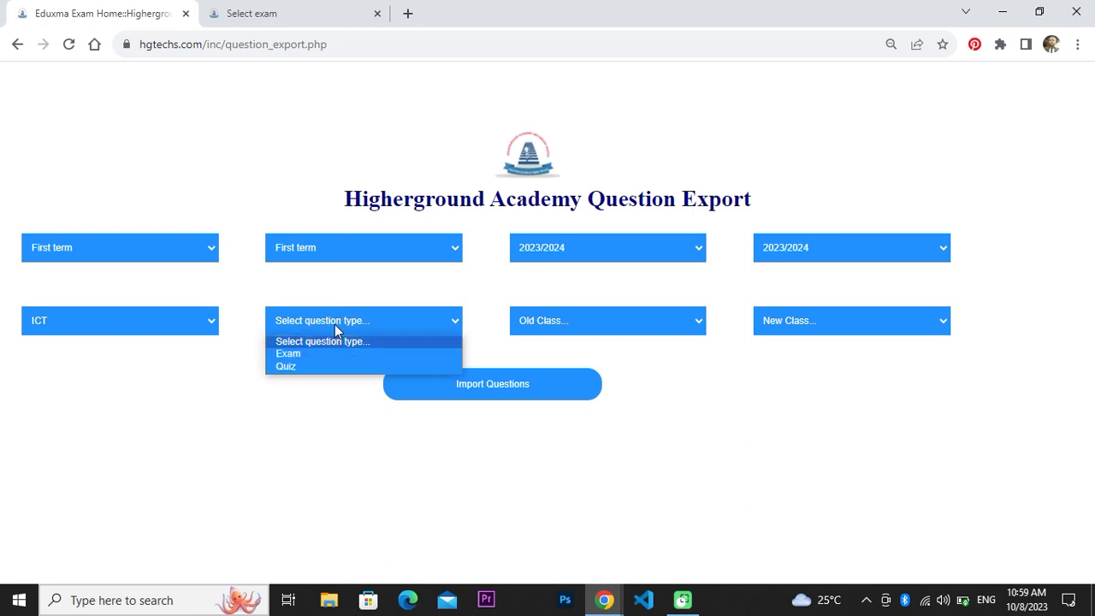
left_click(301, 354)
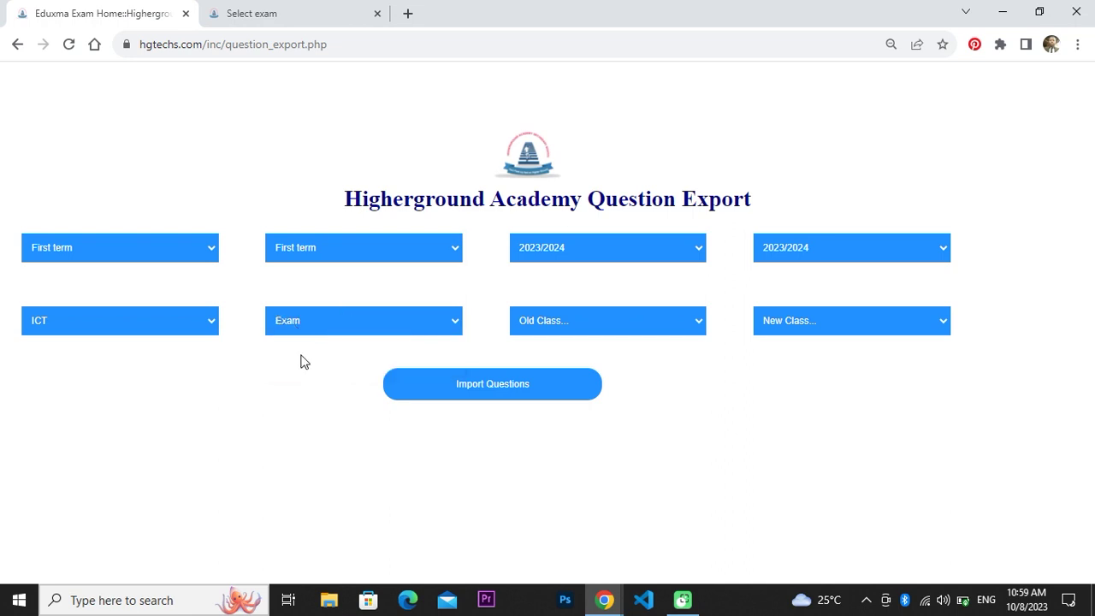
Step: Set the old class to SSS 1A and the new class to SSS 1B
left_click(586, 326)
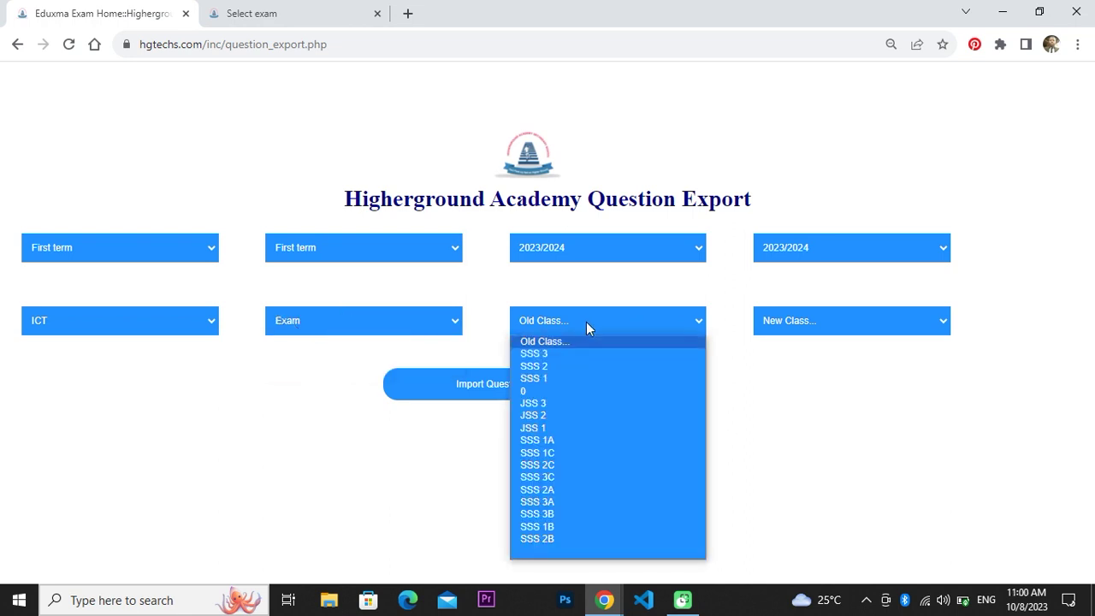
left_click(546, 440)
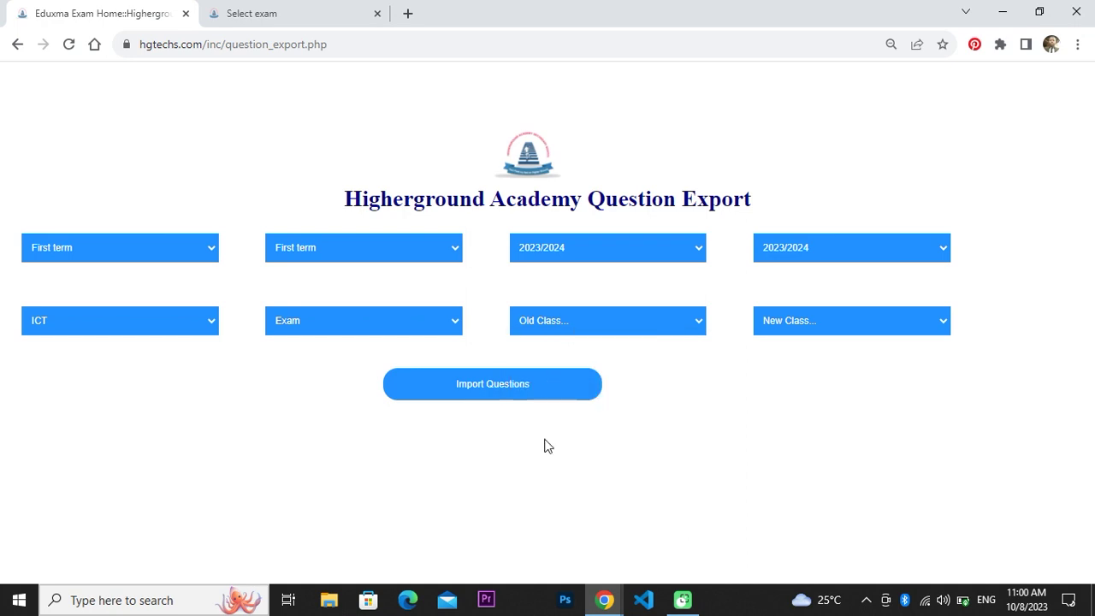
left_click(797, 320)
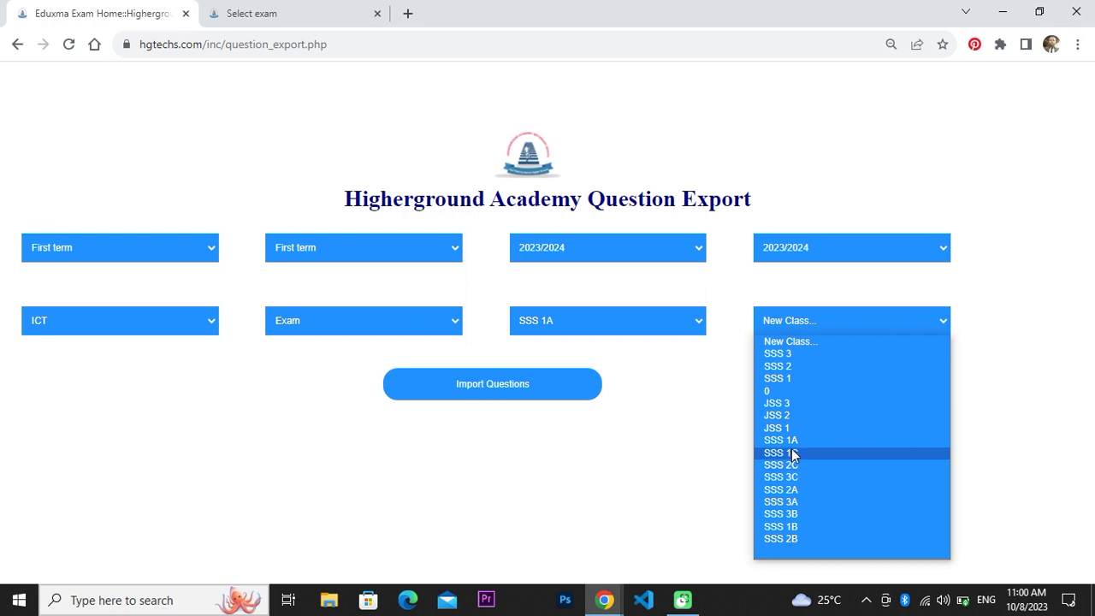
left_click(774, 526)
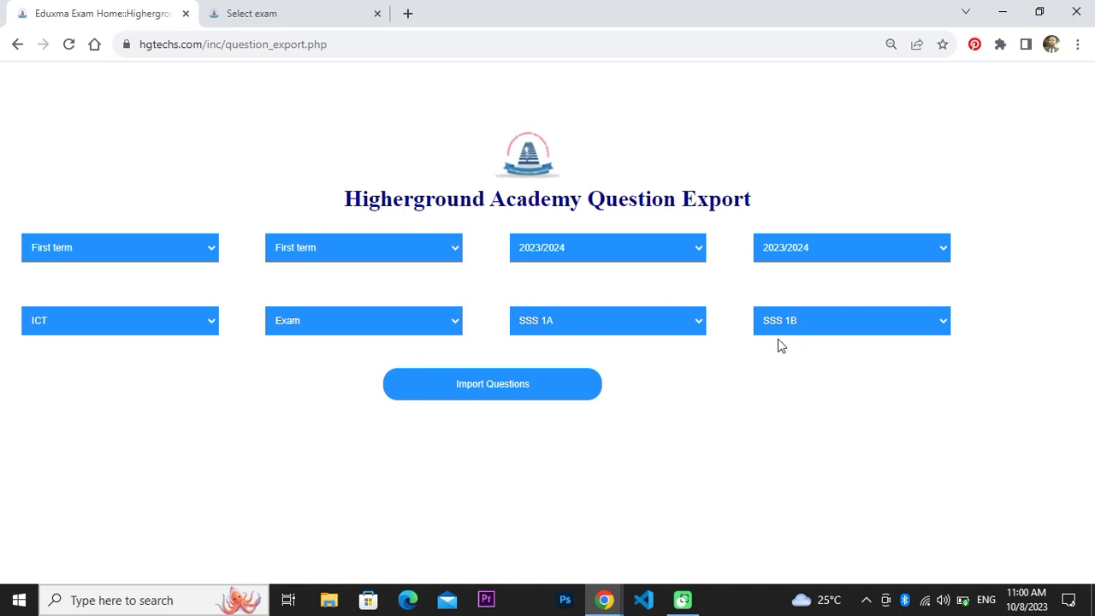
Step: Change the previous term to Second term and the past session to 2022/2023
left_click(167, 253)
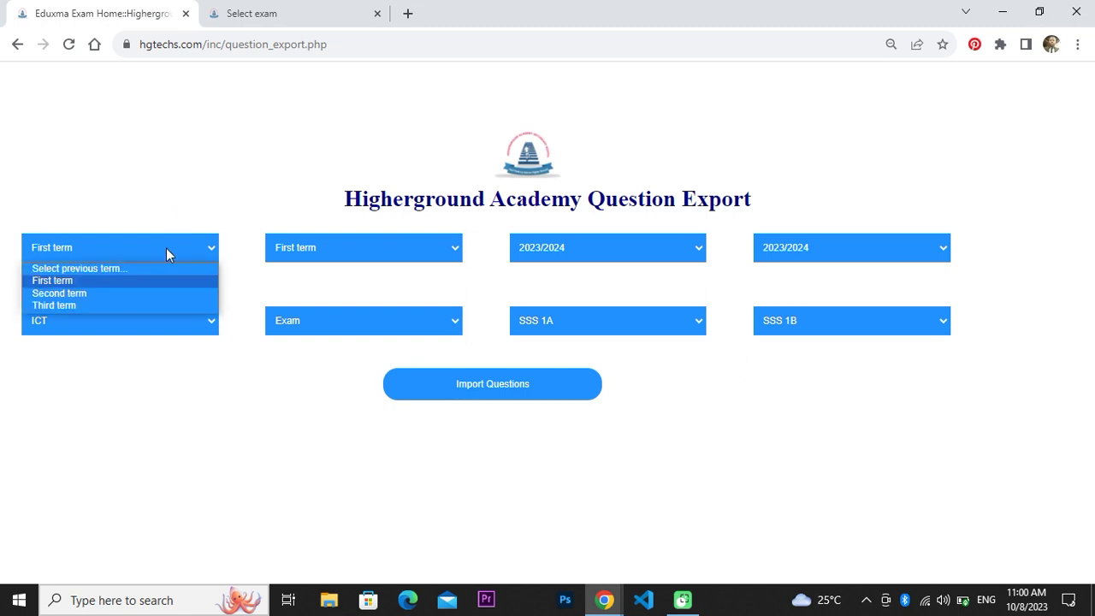
left_click(85, 291)
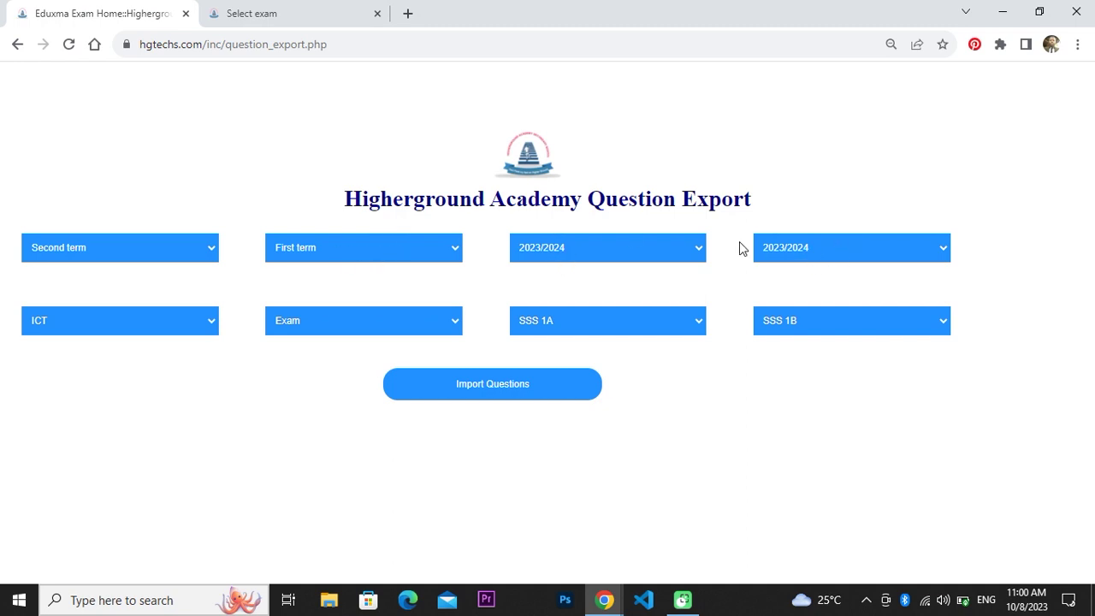
left_click(630, 248)
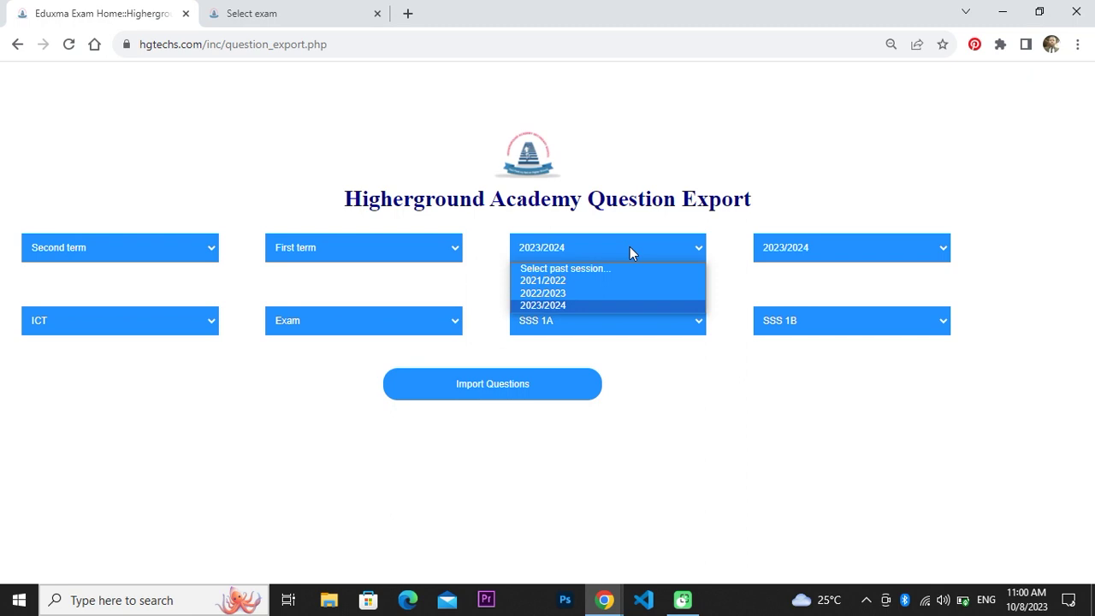
left_click(555, 293)
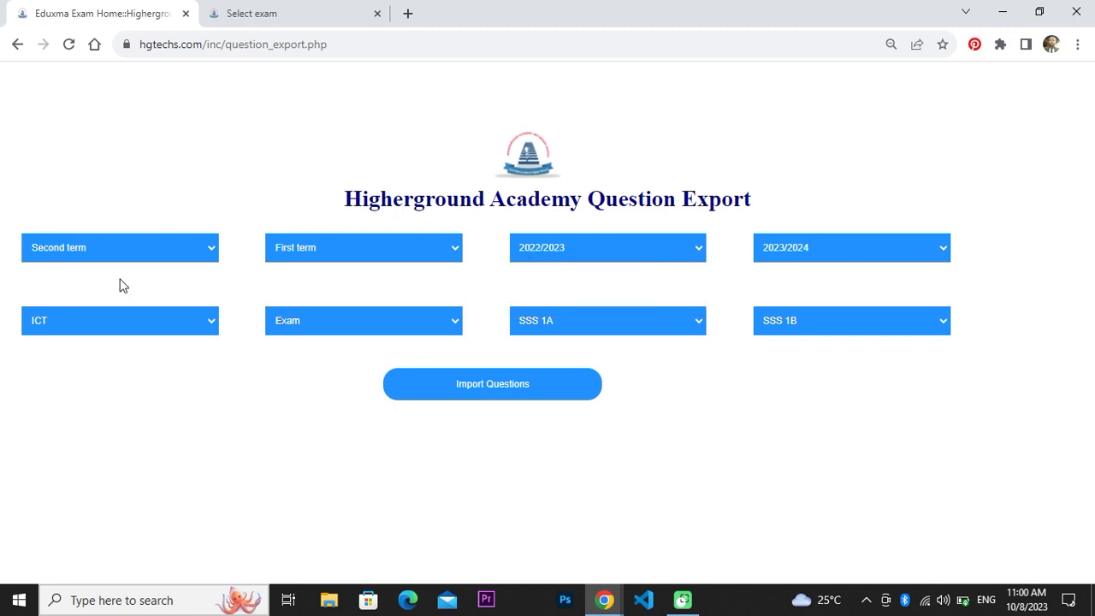
Step: Set the old class to SSS 1 and the new class to SSS 1A
left_click(643, 323)
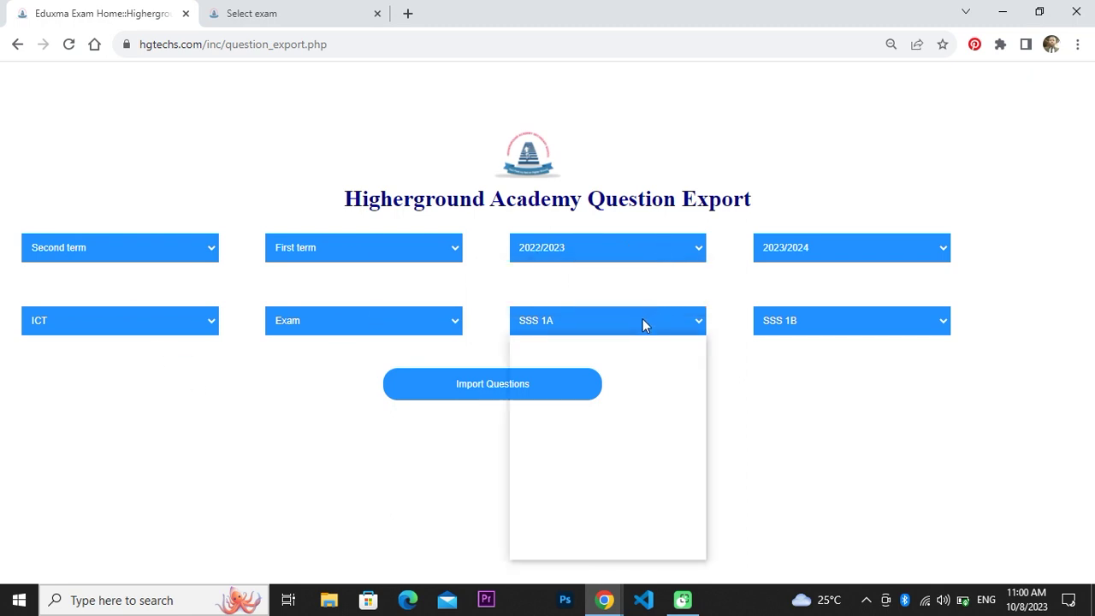
left_click(555, 377)
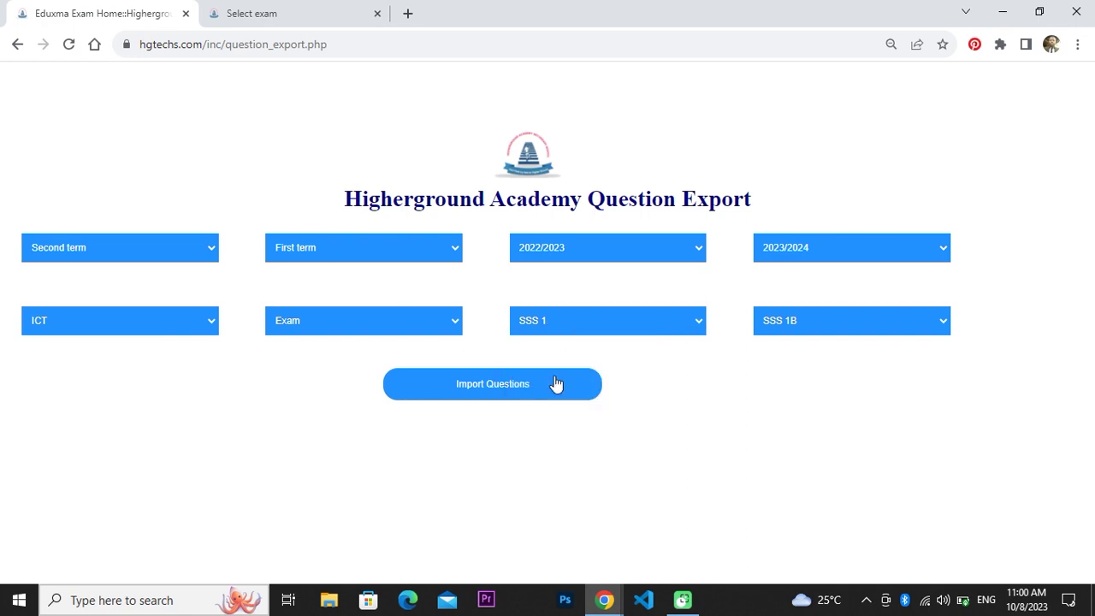
left_click(796, 319)
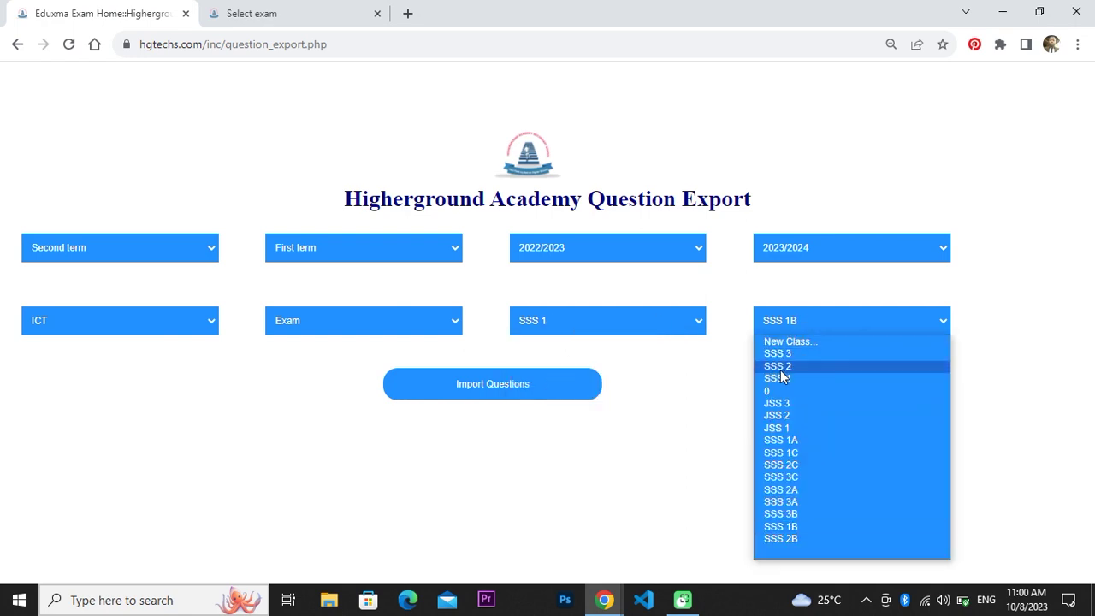
left_click(780, 440)
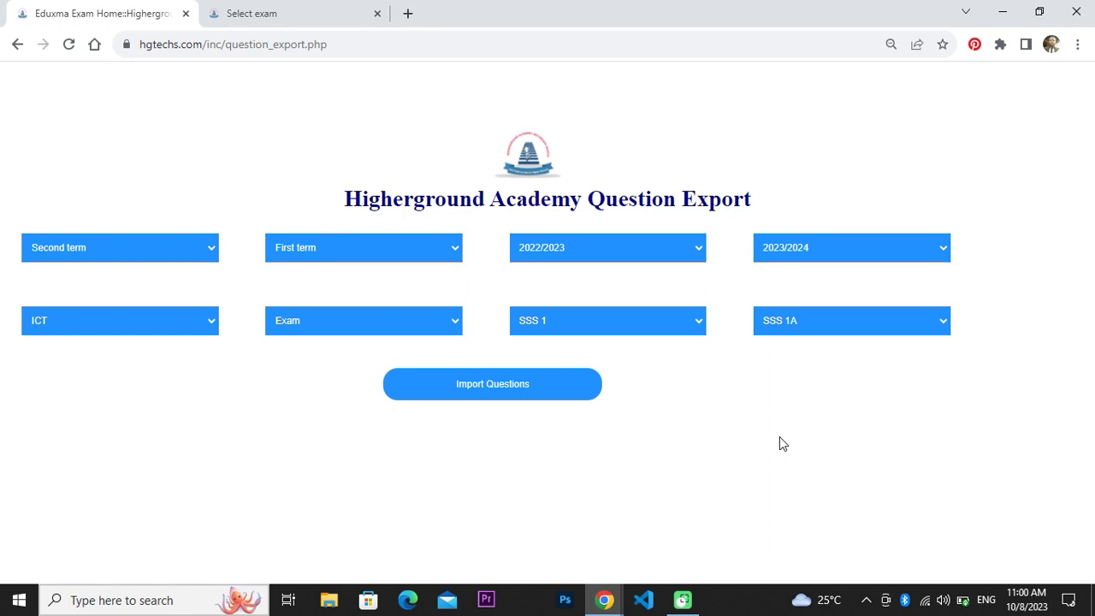
Step: Import the ICT exam questions, then confirm the update to return to the dashboard
left_click(494, 388)
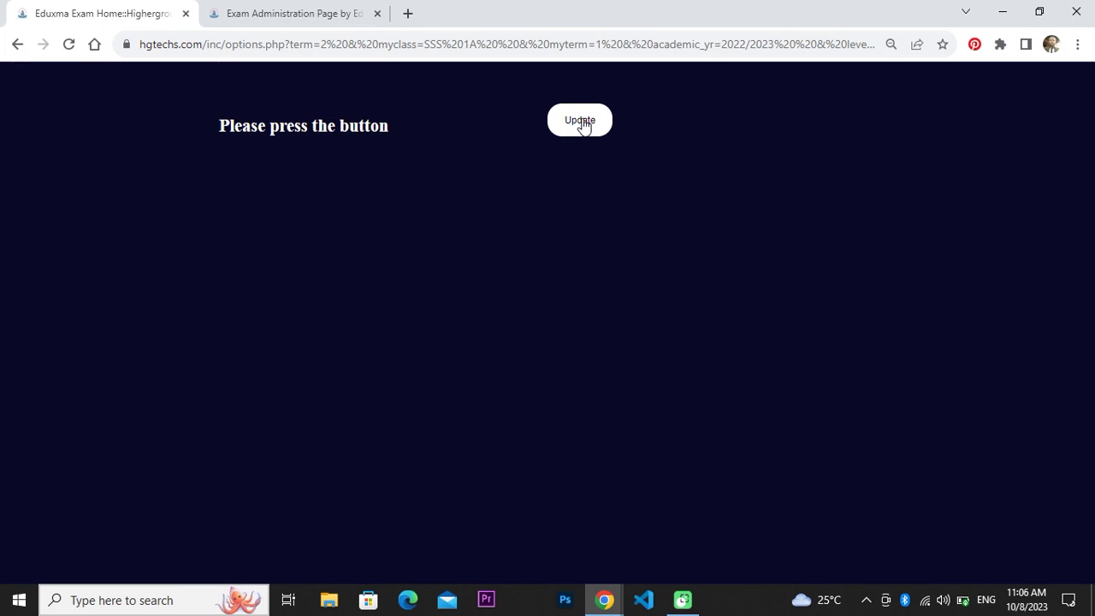
left_click(582, 122)
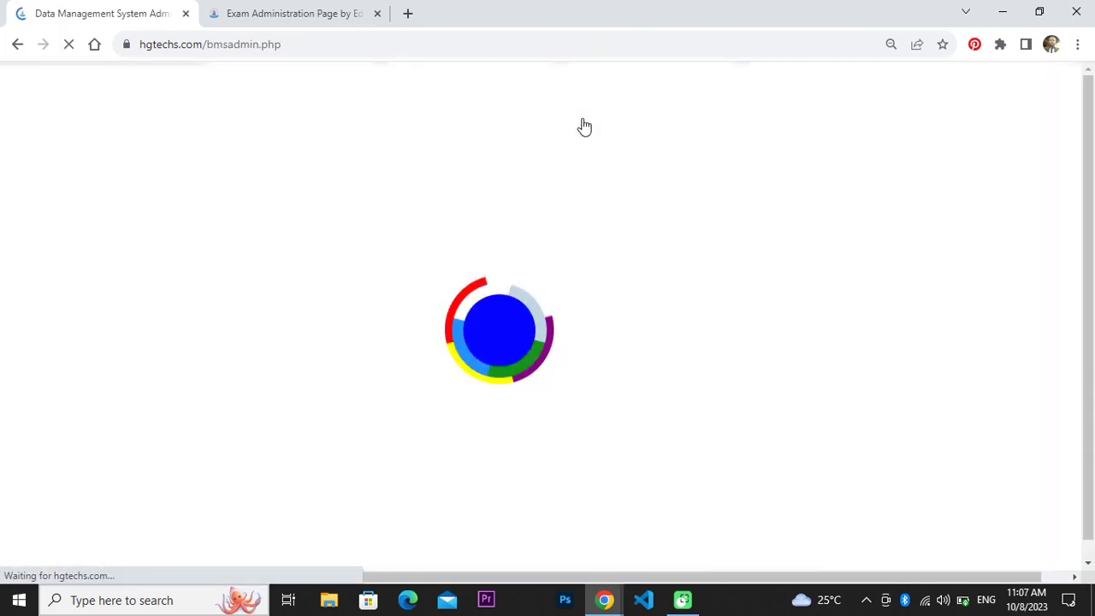